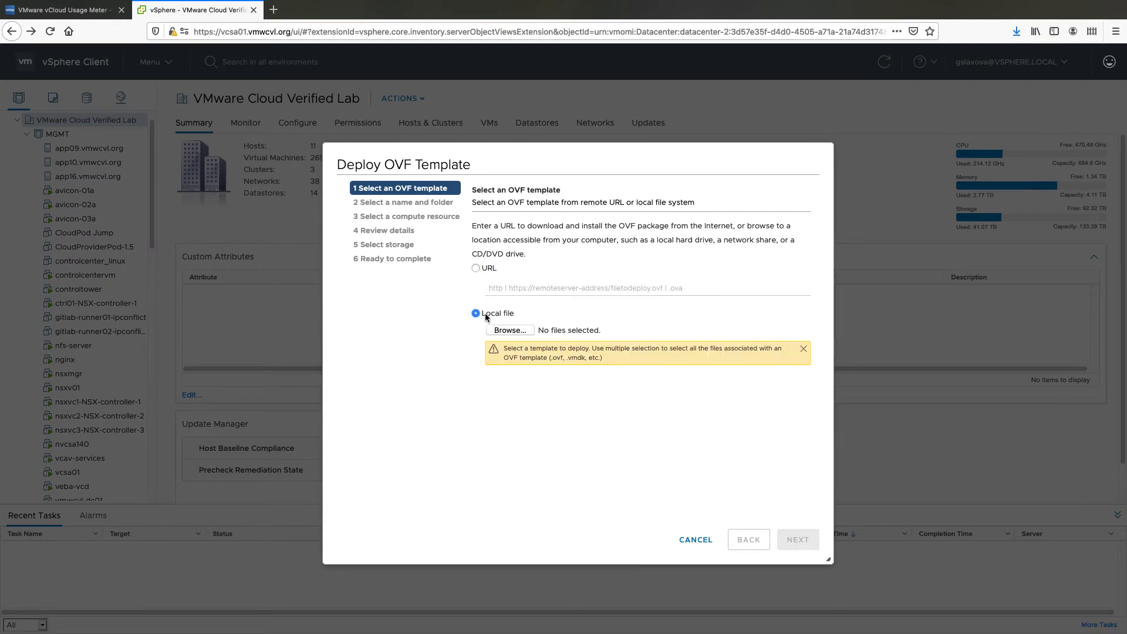
# Choose the local file Usage_Meter_Agent-4.3.0.0-17123450_OVF10.ova from Downloads as the OVF template to deploy.
pyautogui.click(524, 331)
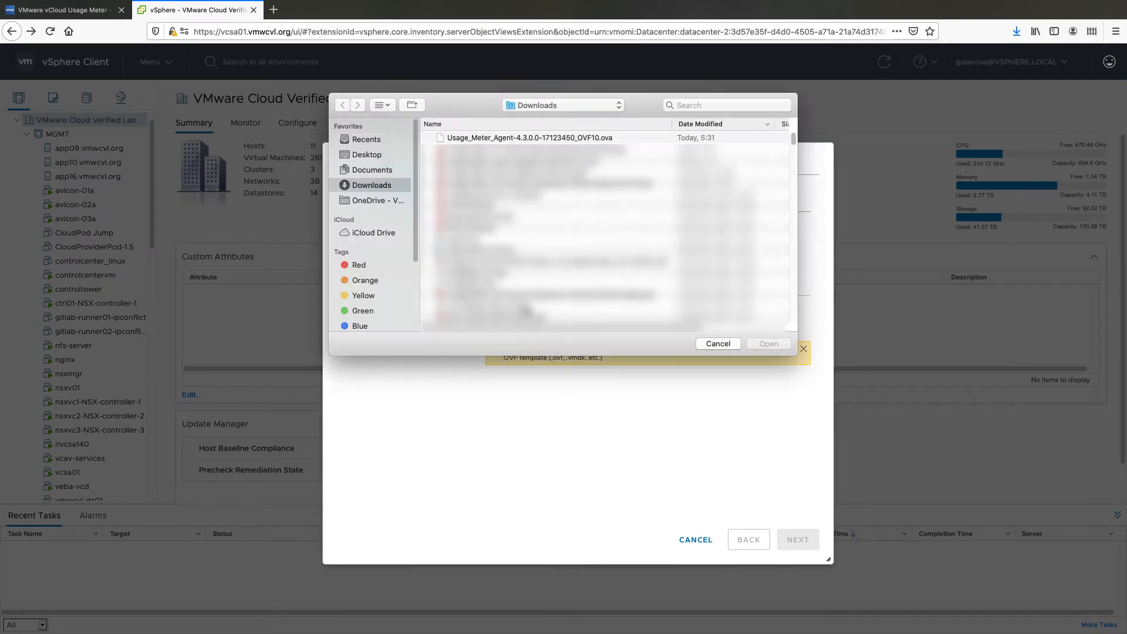
pyautogui.click(511, 140)
pyautogui.click(760, 345)
pyautogui.click(797, 539)
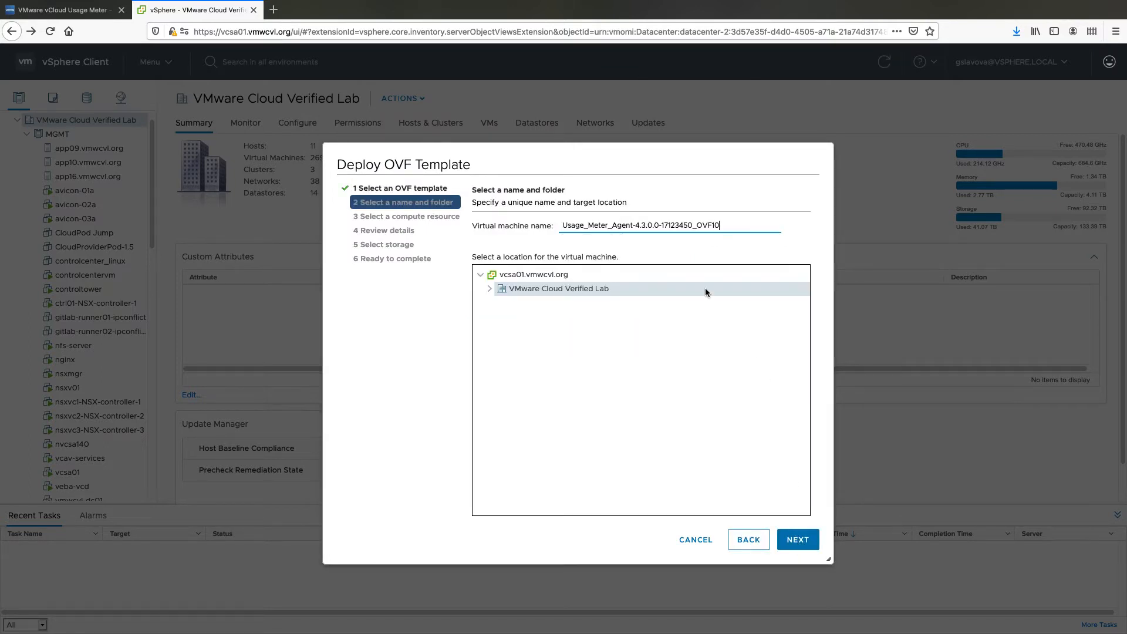
# Name the virtual machine Usage_Meter_Agent-4.3.0.0 and keep VMware Cloud Verified Lab as its location.
pyautogui.moveTo(723, 228); pyautogui.dragTo(658, 229)
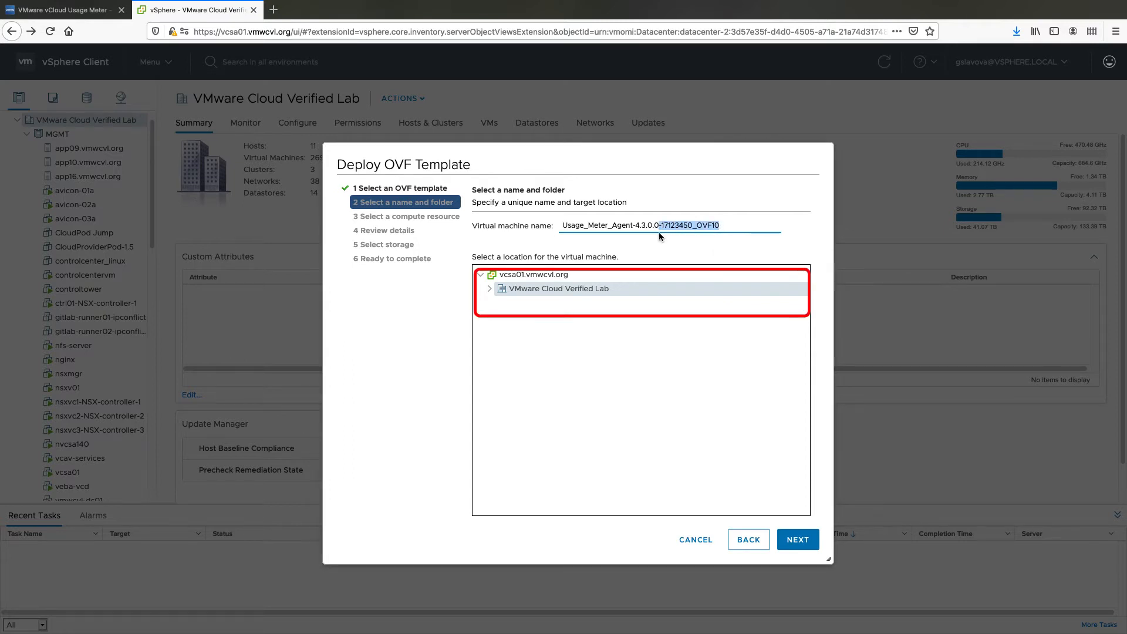
pyautogui.press('BackSpace')
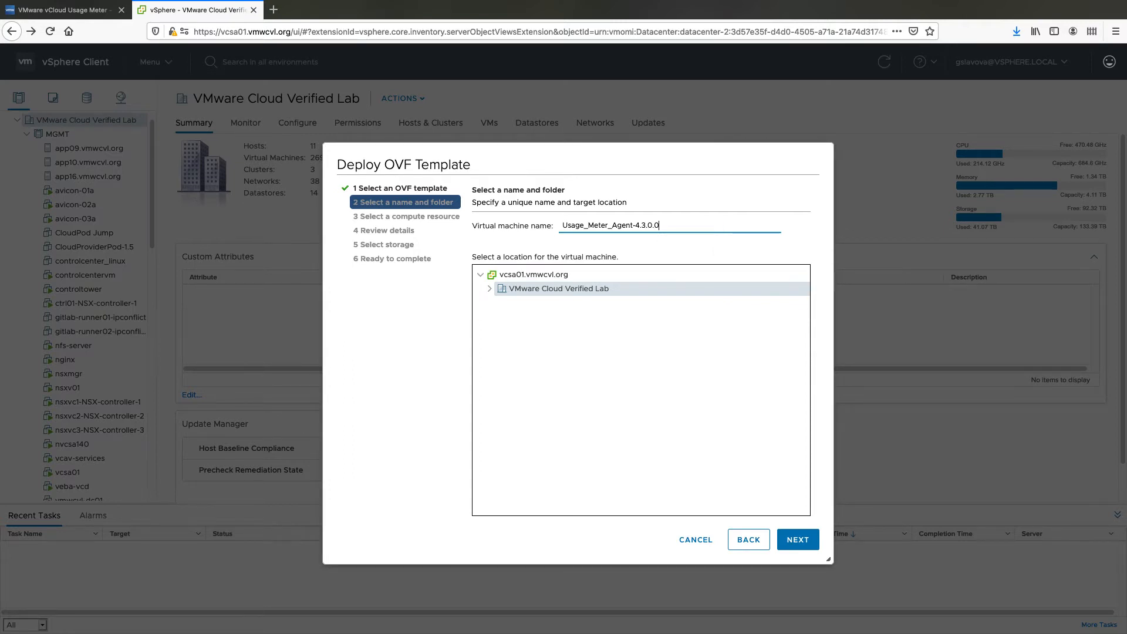
pyautogui.click(800, 540)
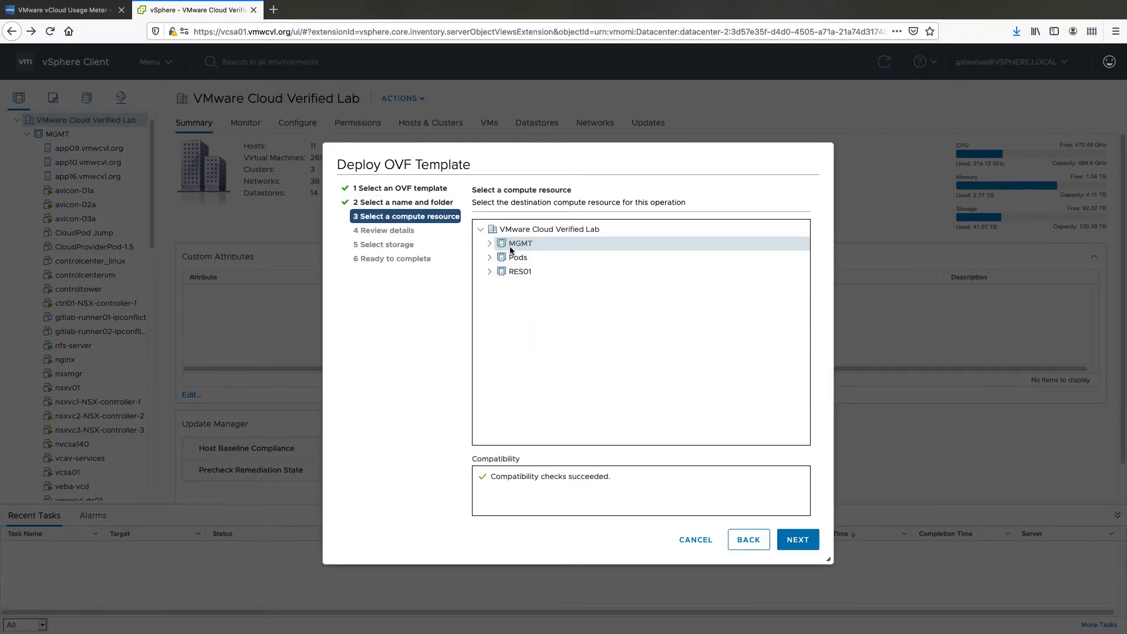
# Use MGMT as the compute resource and accept all license agreements for the template.
pyautogui.click(788, 541)
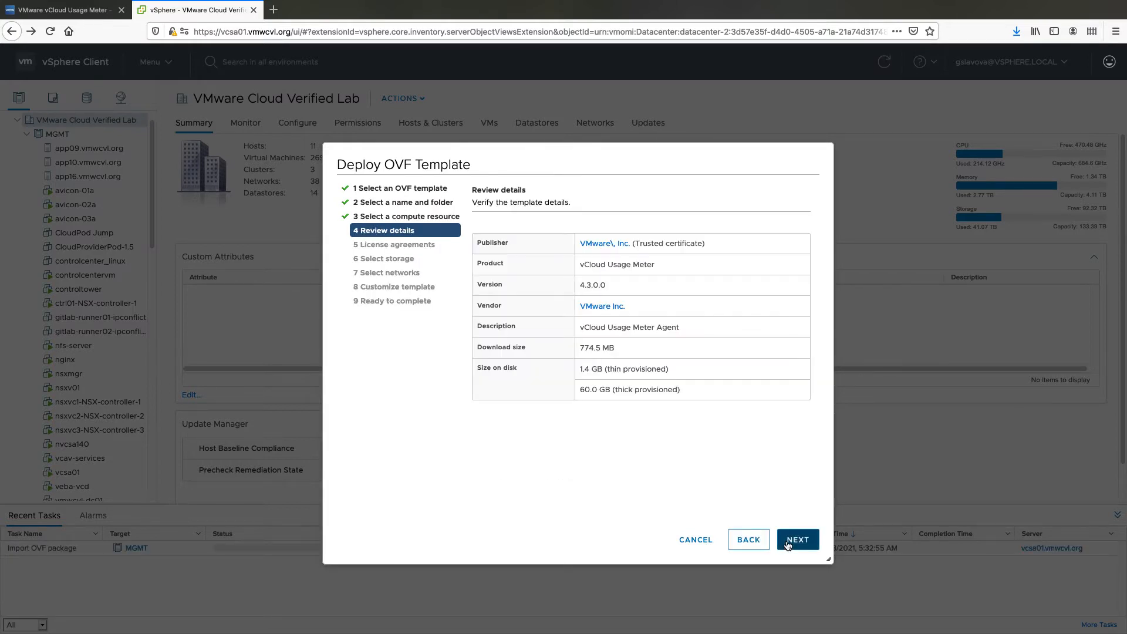
pyautogui.click(789, 541)
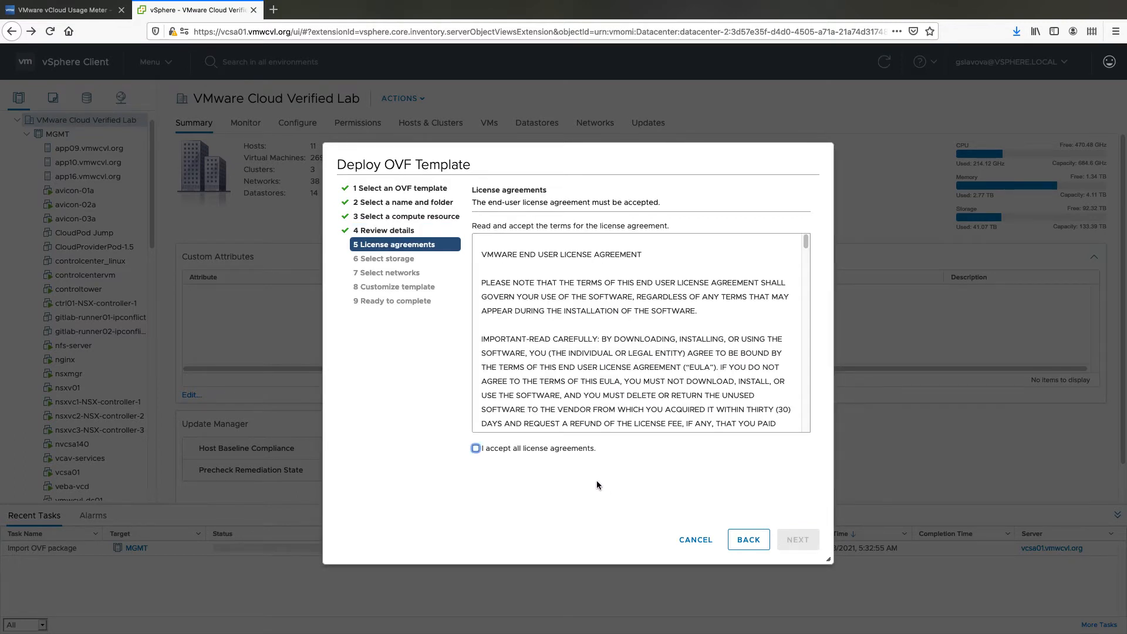
pyautogui.click(475, 448)
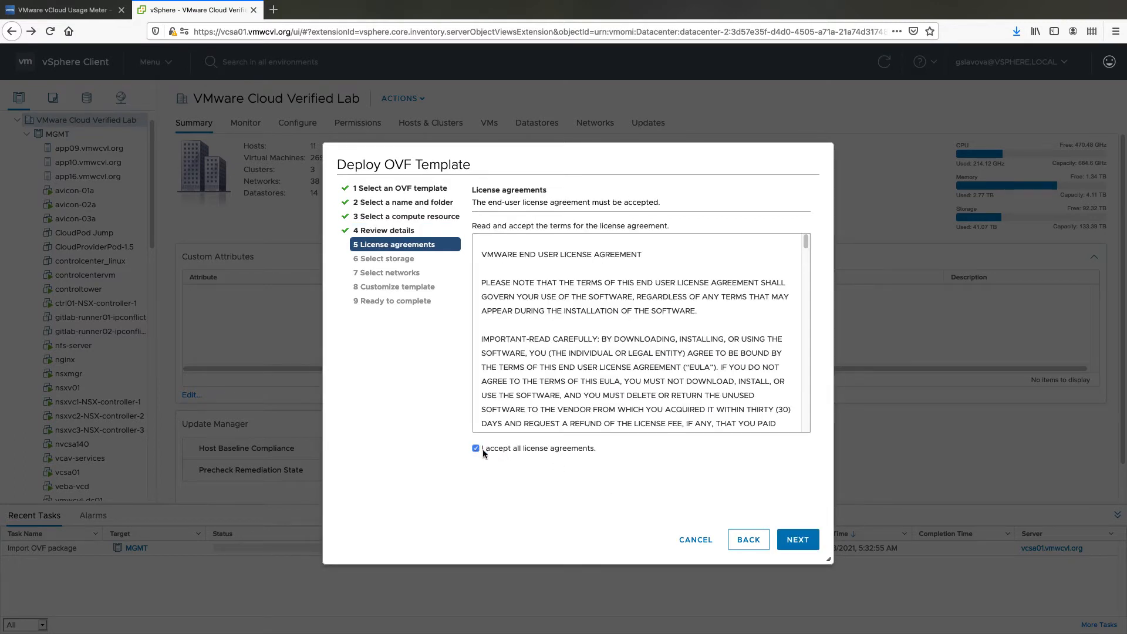
pyautogui.click(788, 539)
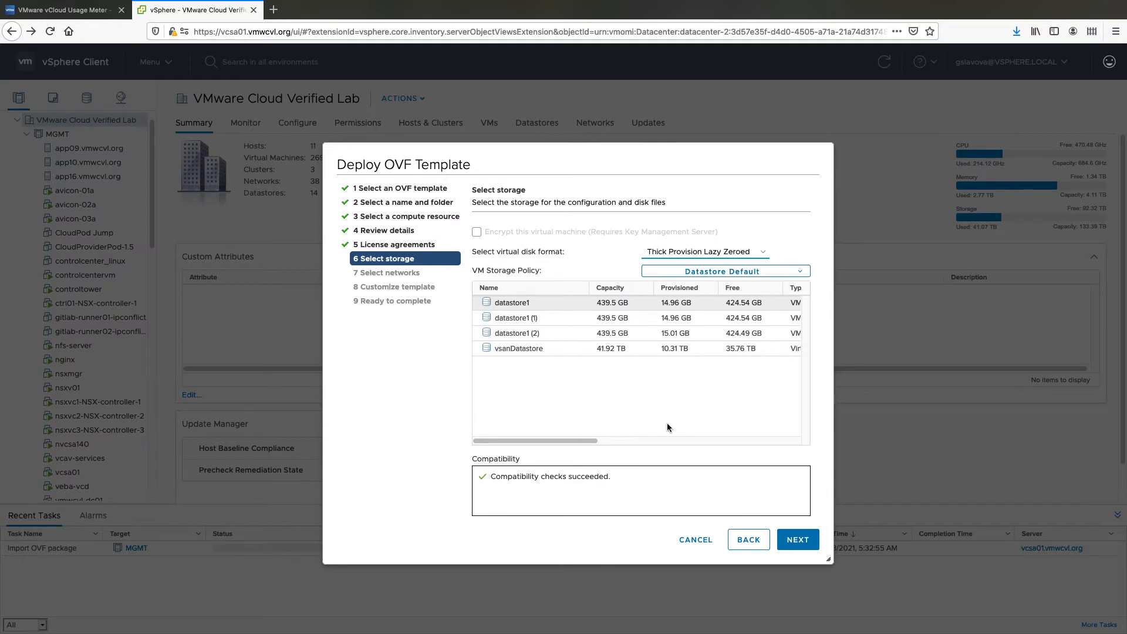
# Store the virtual machine on datastore1 (2) with the Thin Provision virtual disk format.
pyautogui.click(608, 335)
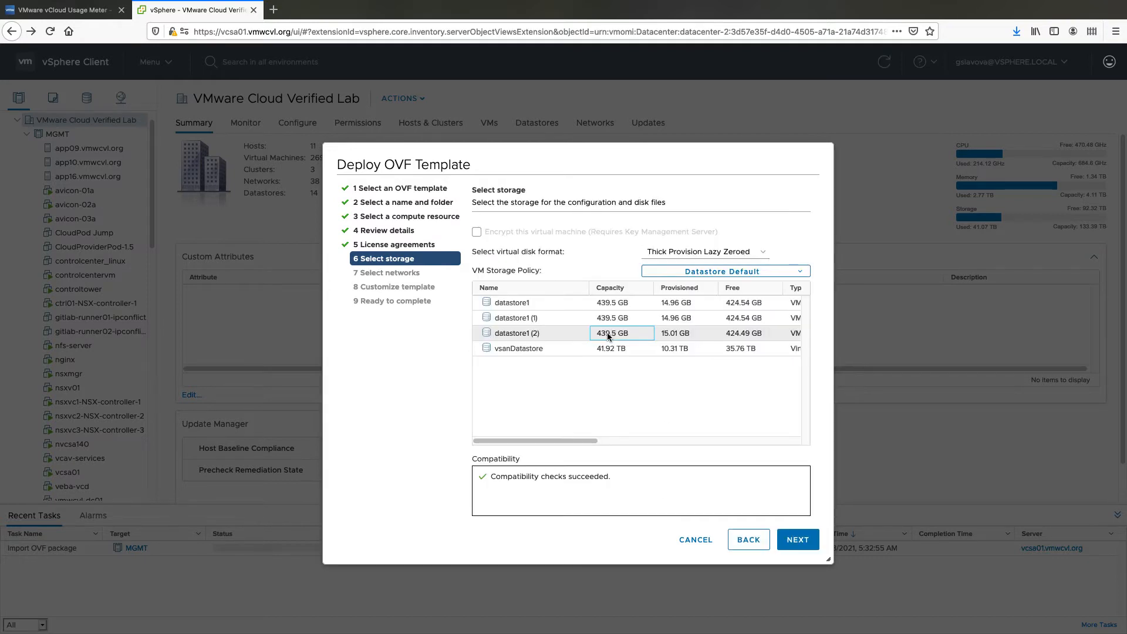
pyautogui.click(761, 254)
pyautogui.click(748, 268)
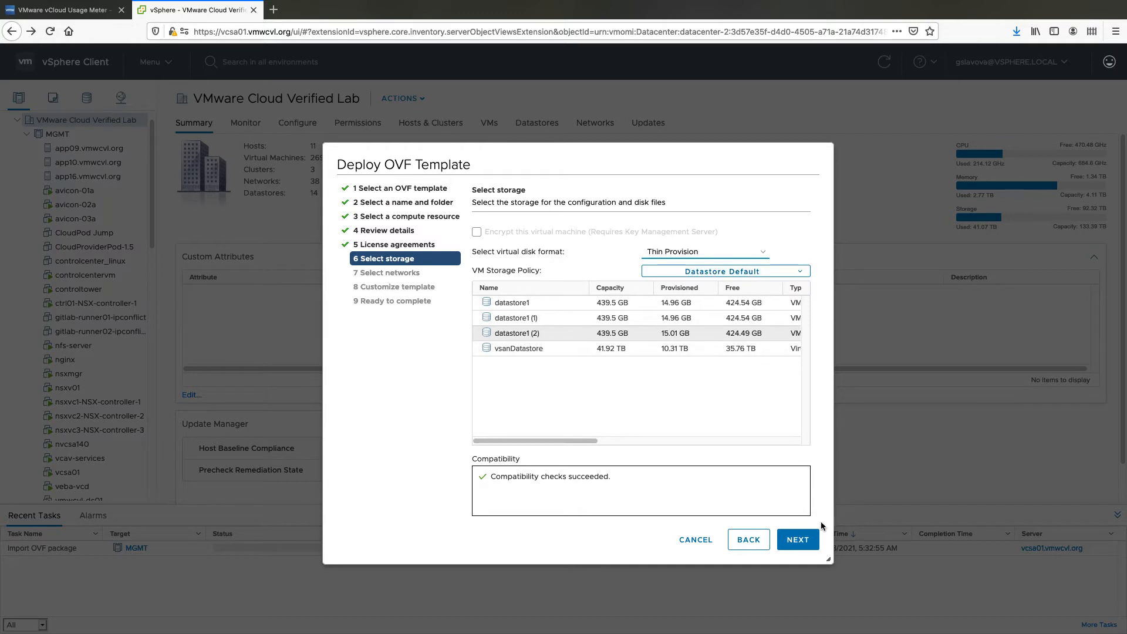
pyautogui.click(806, 547)
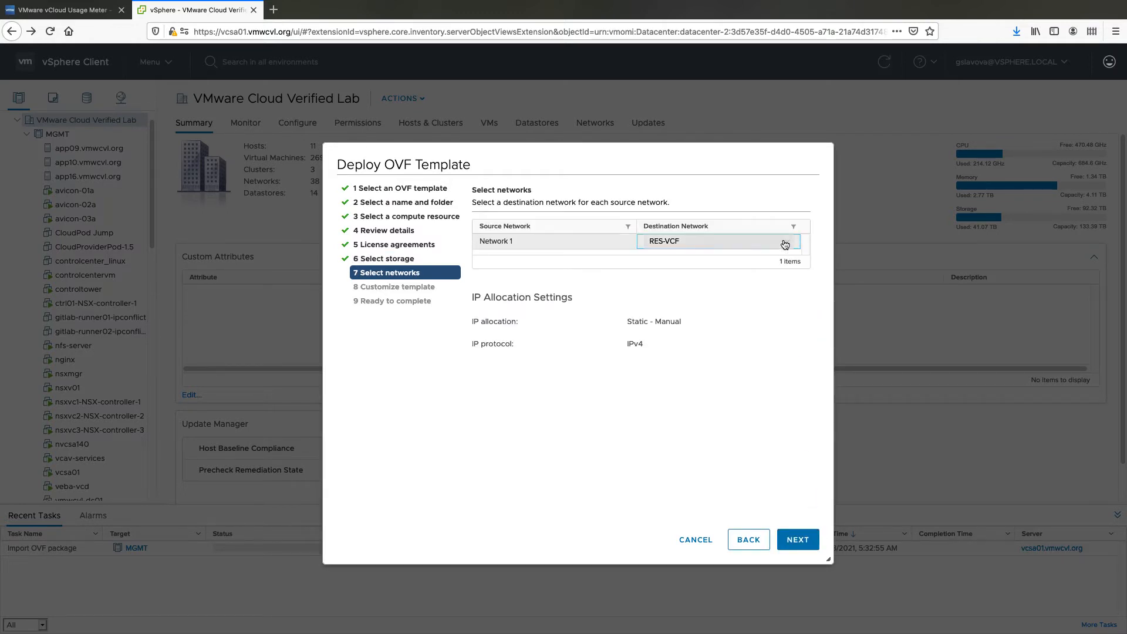
# Map the source network Network 1 to the destination network DMZ2-PG.
pyautogui.click(783, 241)
pyautogui.click(762, 248)
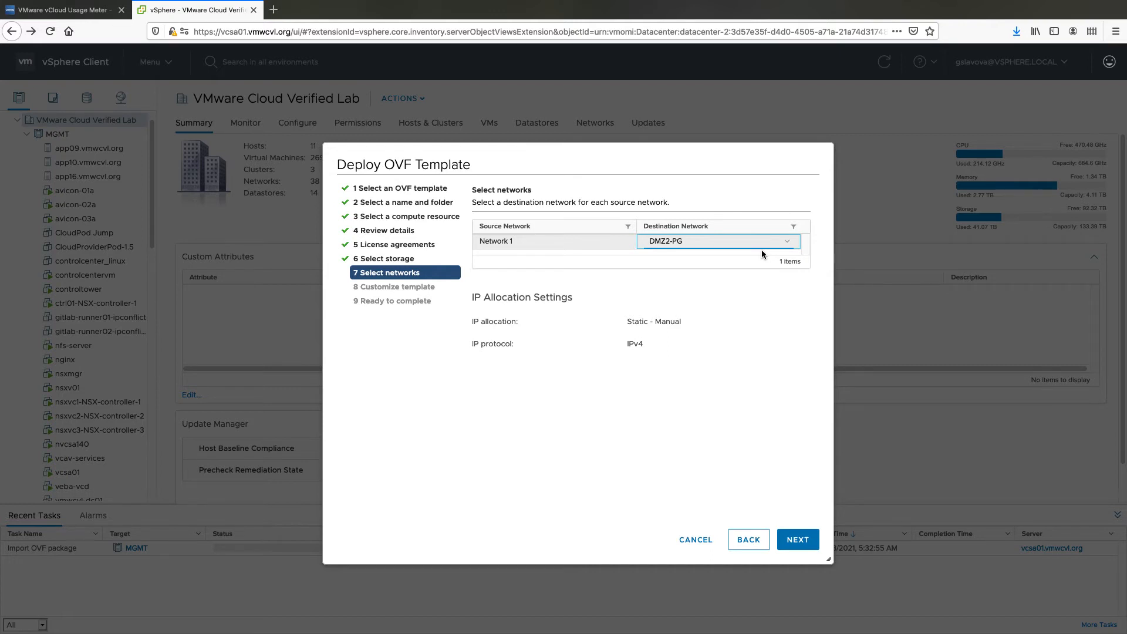
pyautogui.click(789, 537)
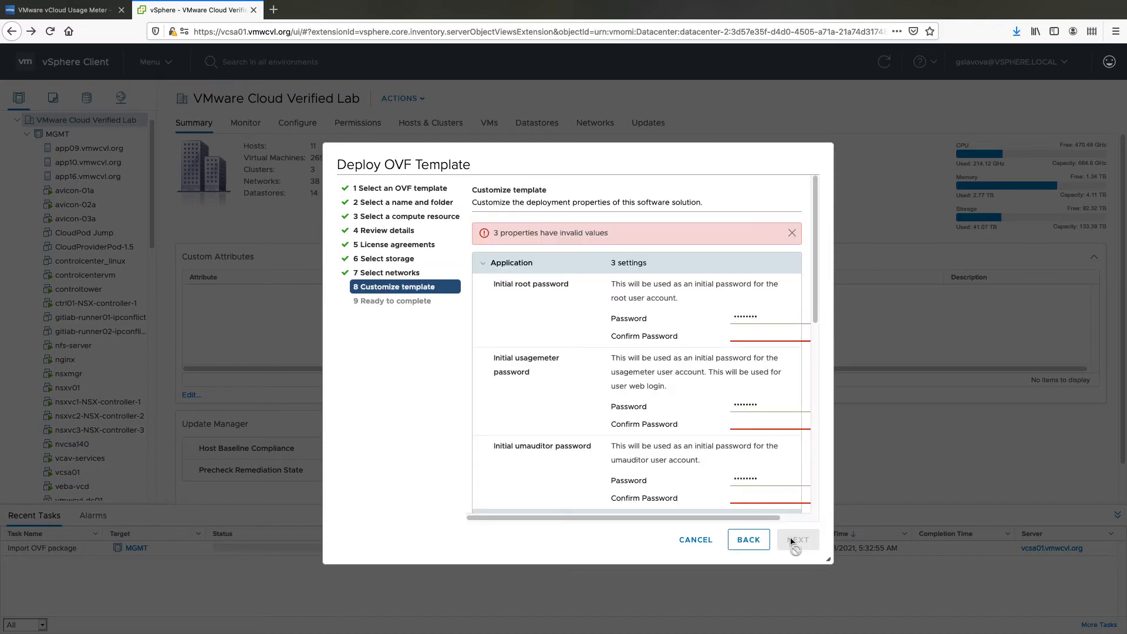
# Enter and confirm the initial root password in the template's application settings.
pyautogui.doubleClick(774, 317)
pyautogui.write('******')
pyautogui.press('Tab')
pyautogui.write('******')
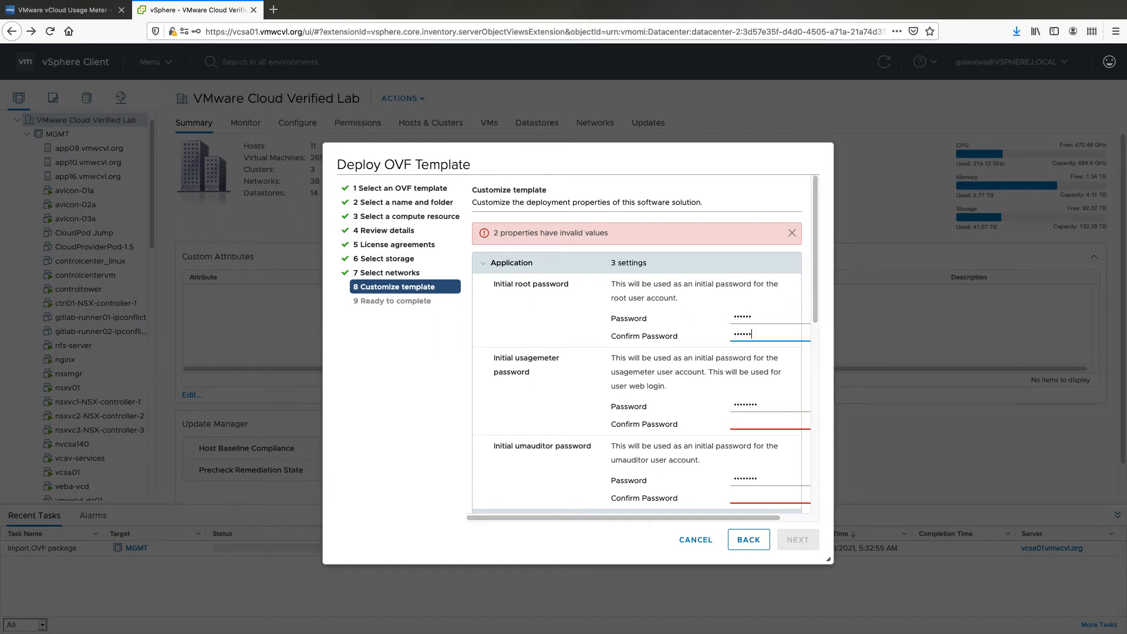
# Enter and confirm the initial passwords for the usagemeter and umauditor accounts.
pyautogui.doubleClick(761, 403)
pyautogui.write('******')
pyautogui.press('Tab')
pyautogui.write('******')
pyautogui.press('Tab')
pyautogui.write('******')
pyautogui.press('Tab')
pyautogui.write('******')
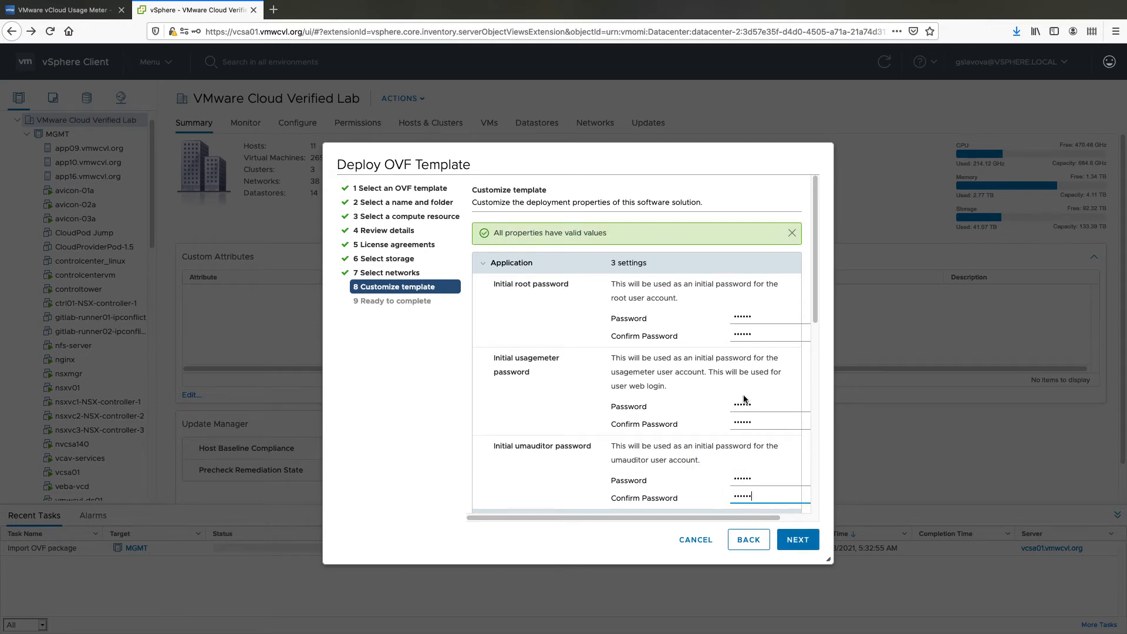
# In the networking properties, set the default gateway to 172.26.33.1 and the domain name to vmwcvl.org.
pyautogui.moveTo(816, 316); pyautogui.dragTo(828, 464)
pyautogui.click(640, 274)
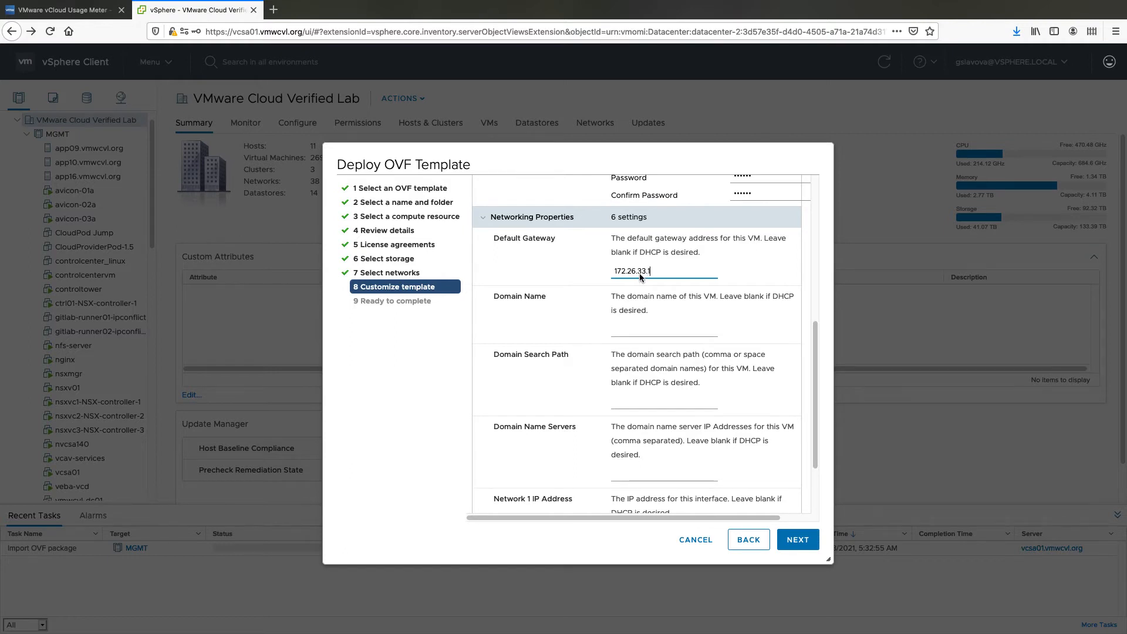
pyautogui.click(644, 328)
pyautogui.write('vmwcvl.org')
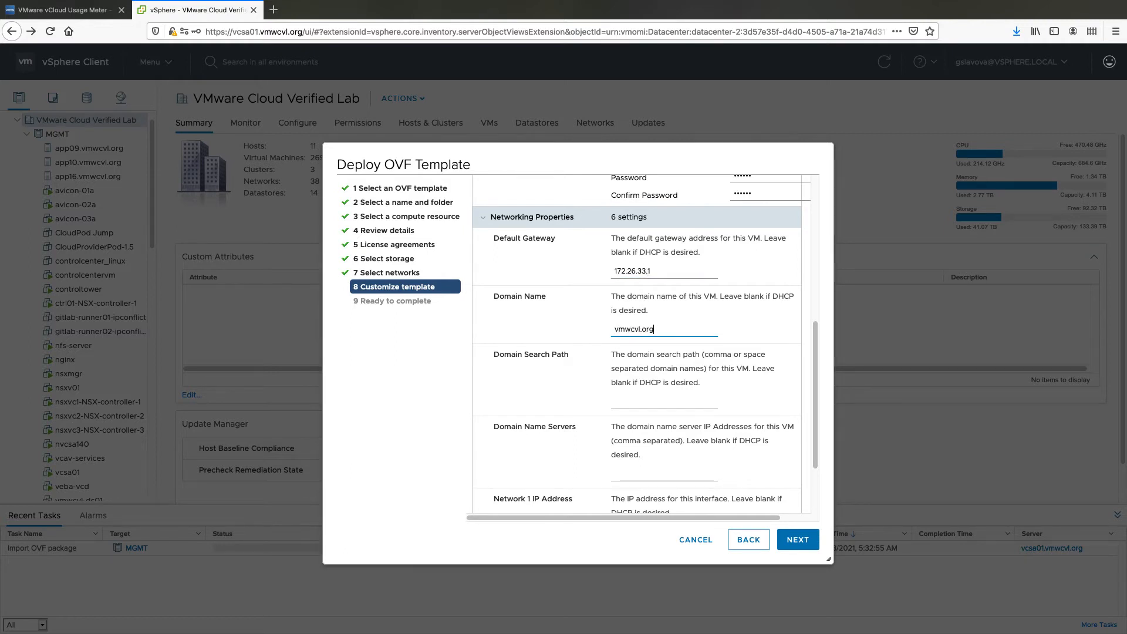
# Set the domain search path to um43.vmwcvl.org and the domain name servers to 172.24.26.91, 172.24.26.92.
pyautogui.click(645, 402)
pyautogui.write('um43.vmwcvl.org')
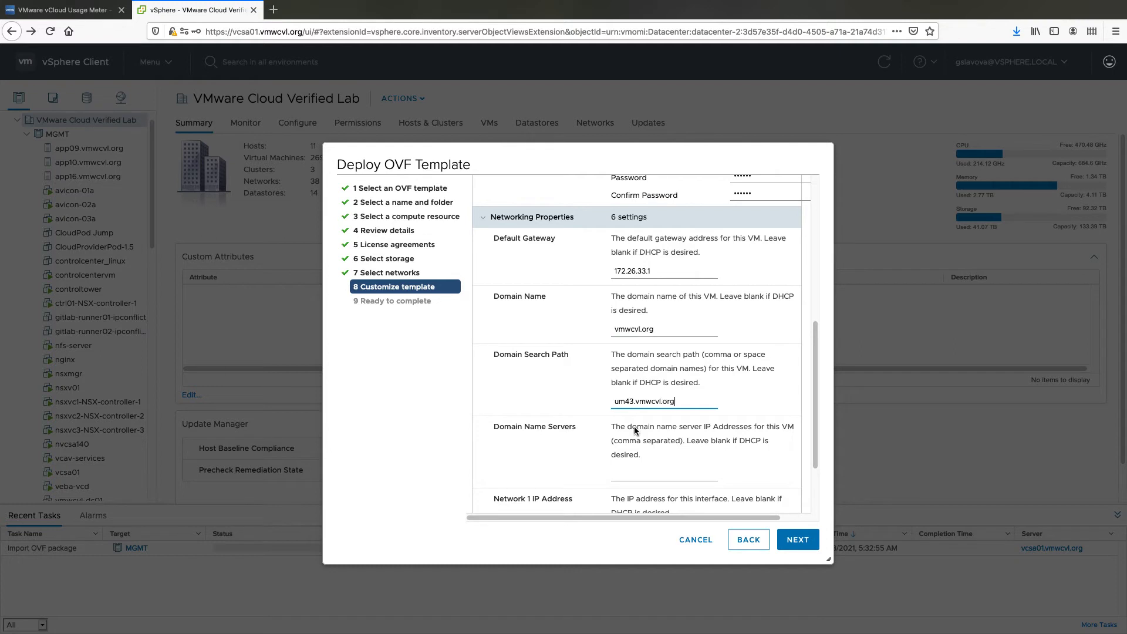
pyautogui.click(640, 473)
pyautogui.write('172.24.26.91, 172.24.26.92')
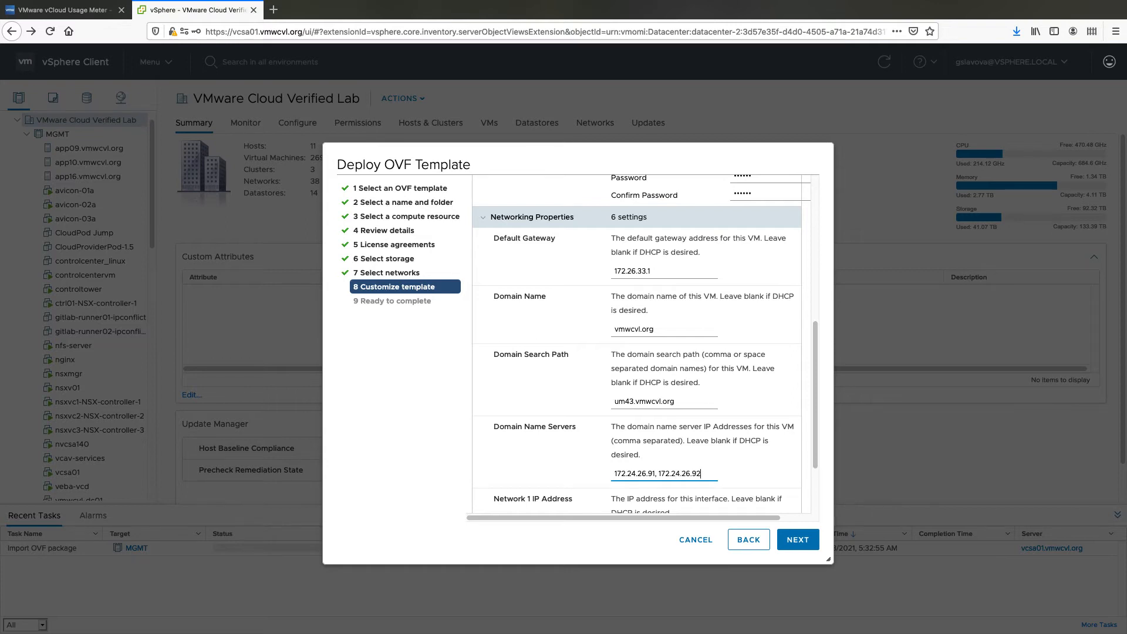
# Set the Network 1 IP address to 172.26.33.28 and netmask to 255.255.255.0, and finish the wizard to start the deployment.
pyautogui.scroll(-3, 636, 344)
pyautogui.click(646, 441)
pyautogui.write('172.26.33.28')
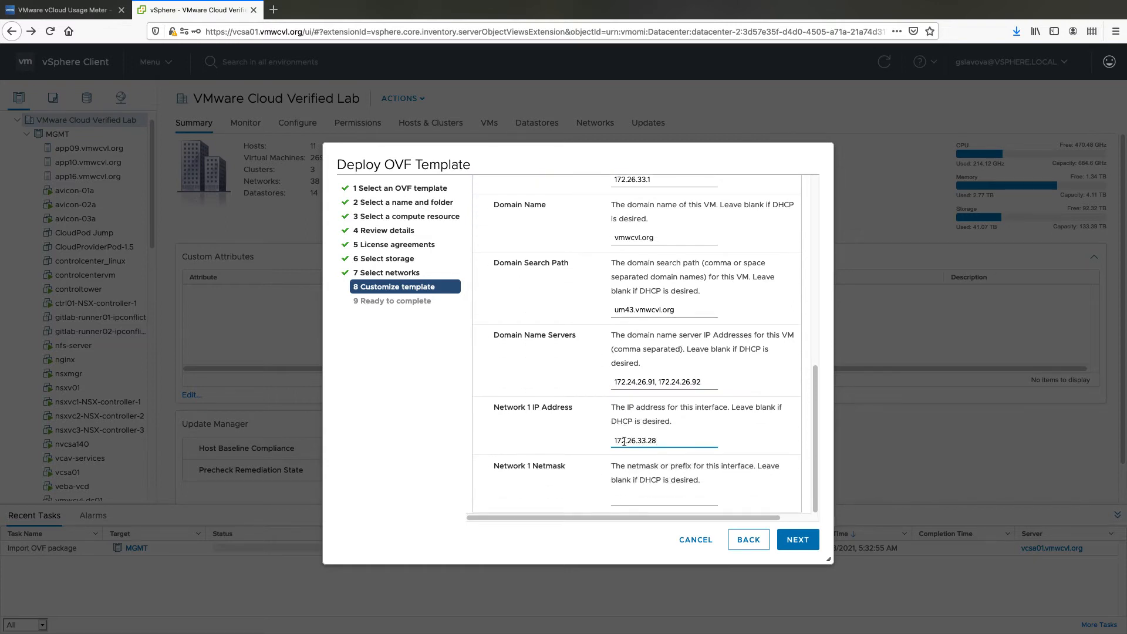
pyautogui.press('Tab')
pyautogui.write('25')
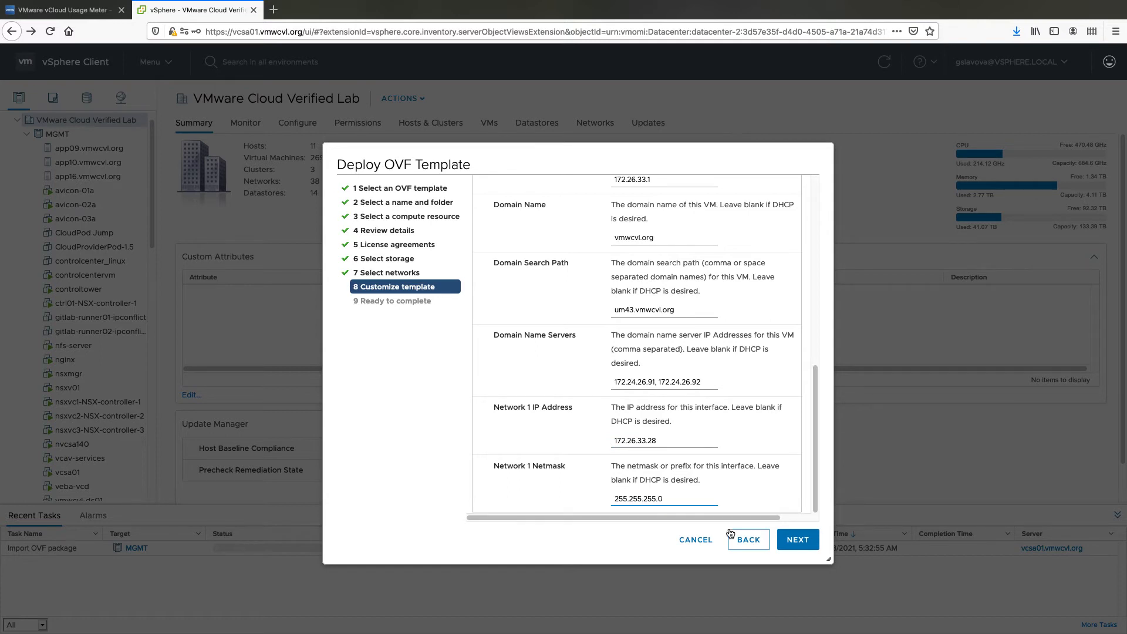
pyautogui.click(794, 542)
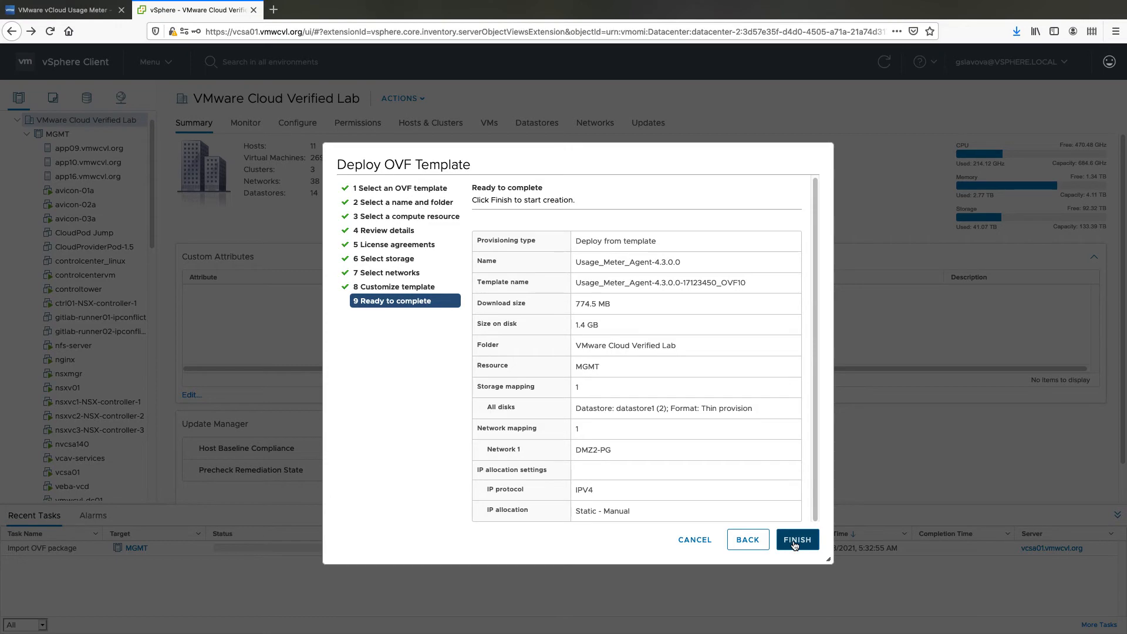
pyautogui.click(795, 541)
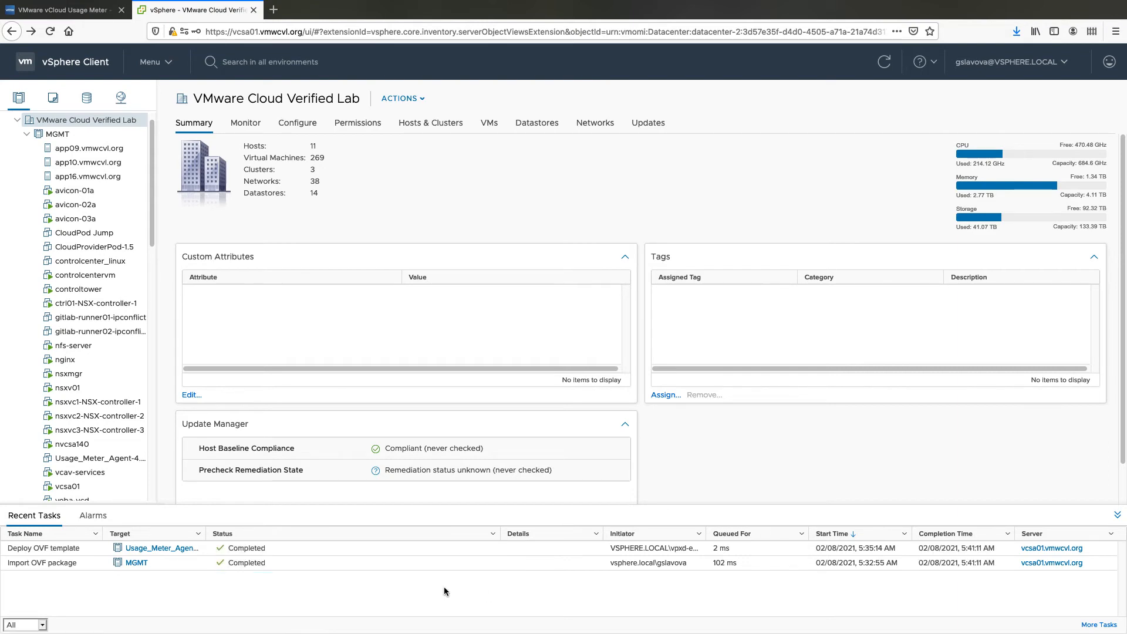
# Power on the Usage_Meter_Agent-4.3.0.0 virtual machine and launch its web console.
pyautogui.click(130, 461)
pyautogui.click(397, 101)
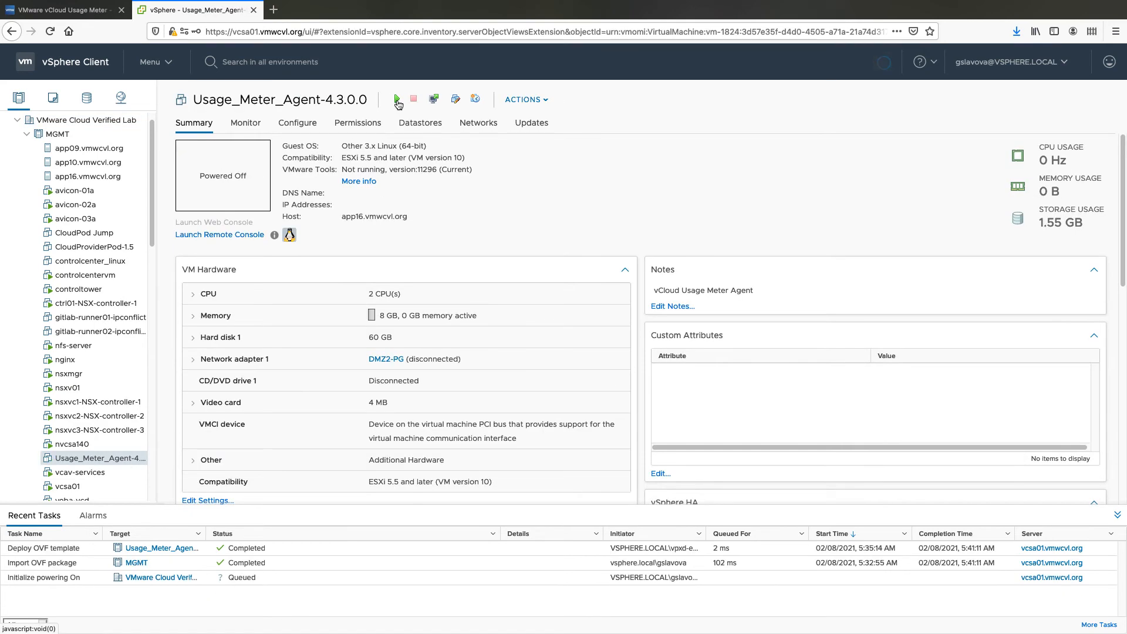
pyautogui.click(259, 207)
pyautogui.click(694, 395)
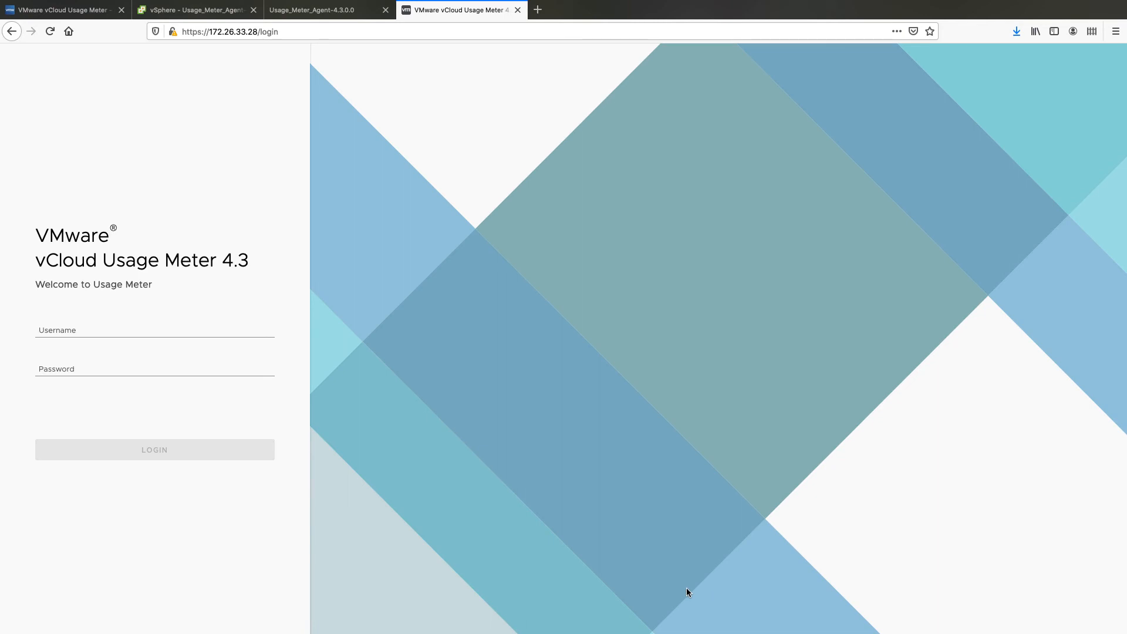
# Log in to vCloud Usage Meter 4.3 as usagemeter with the account password, and decline saving the login in the browser.
pyautogui.click(115, 330)
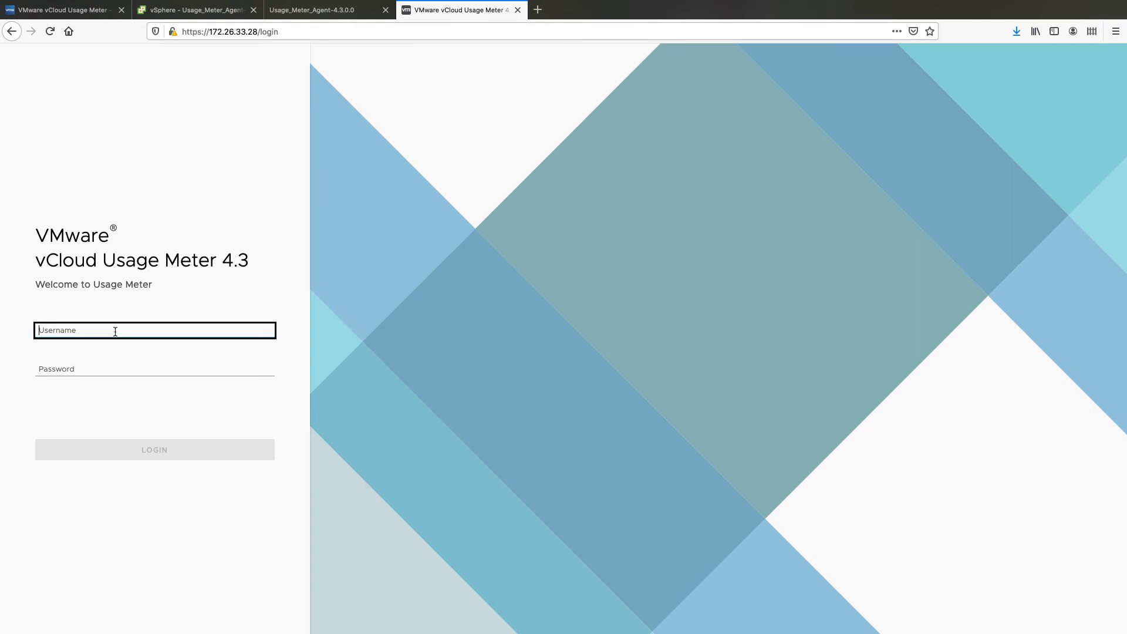
pyautogui.click(118, 343)
pyautogui.click(118, 366)
pyautogui.write('••••••')
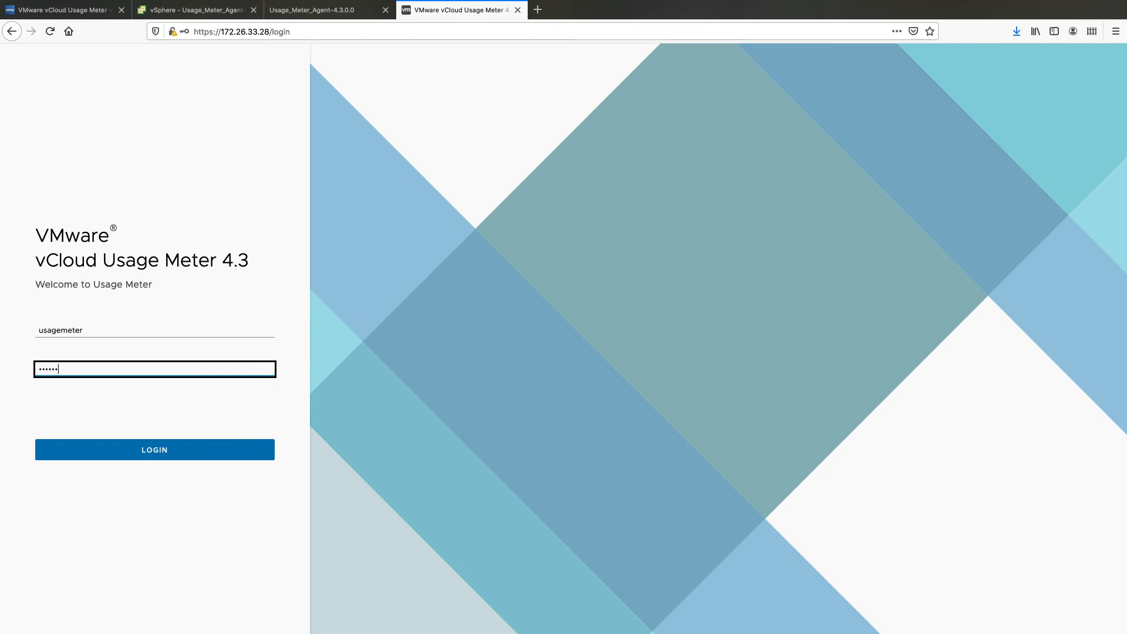
pyautogui.click(137, 450)
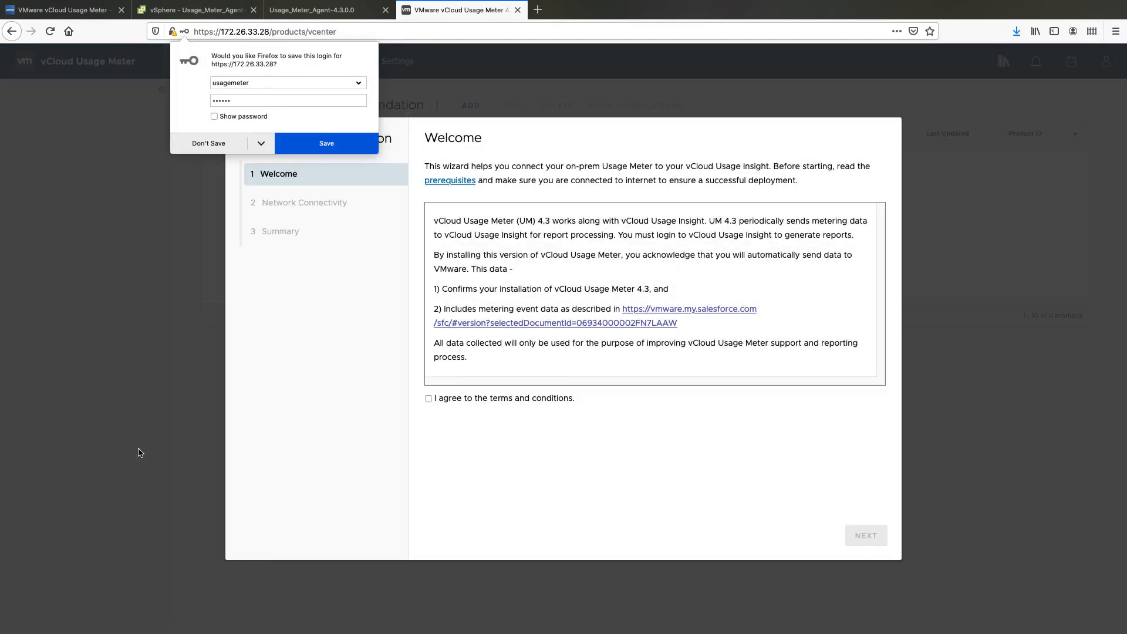
pyautogui.click(208, 143)
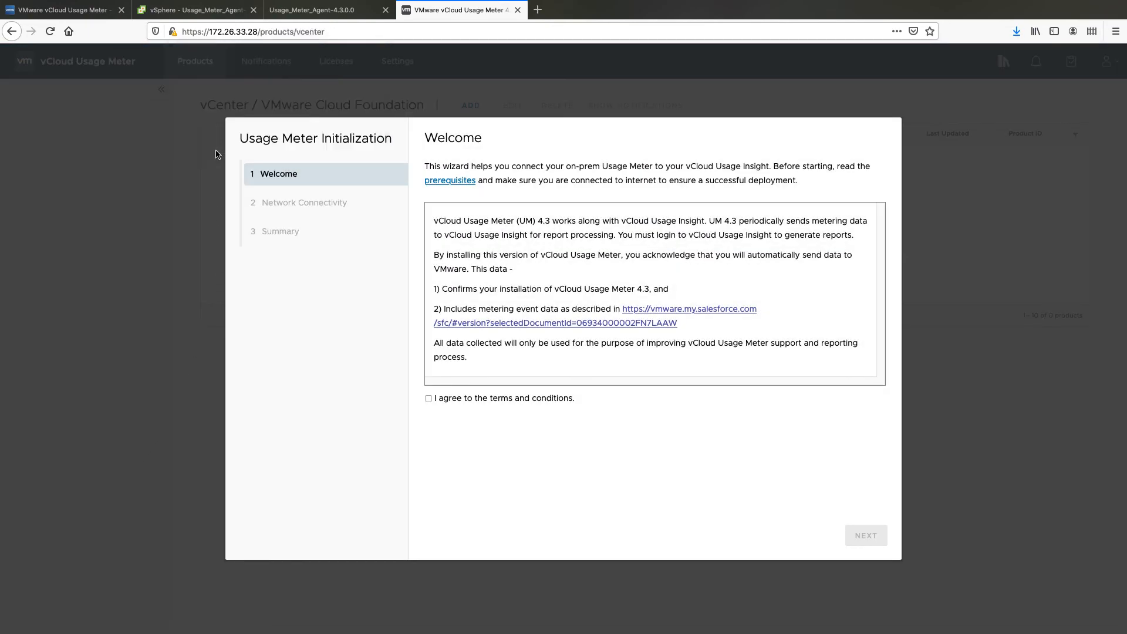
# Agree to the Usage Meter terms and conditions and select the Direct network connection to vCloud Usage Insight.
pyautogui.click(429, 400)
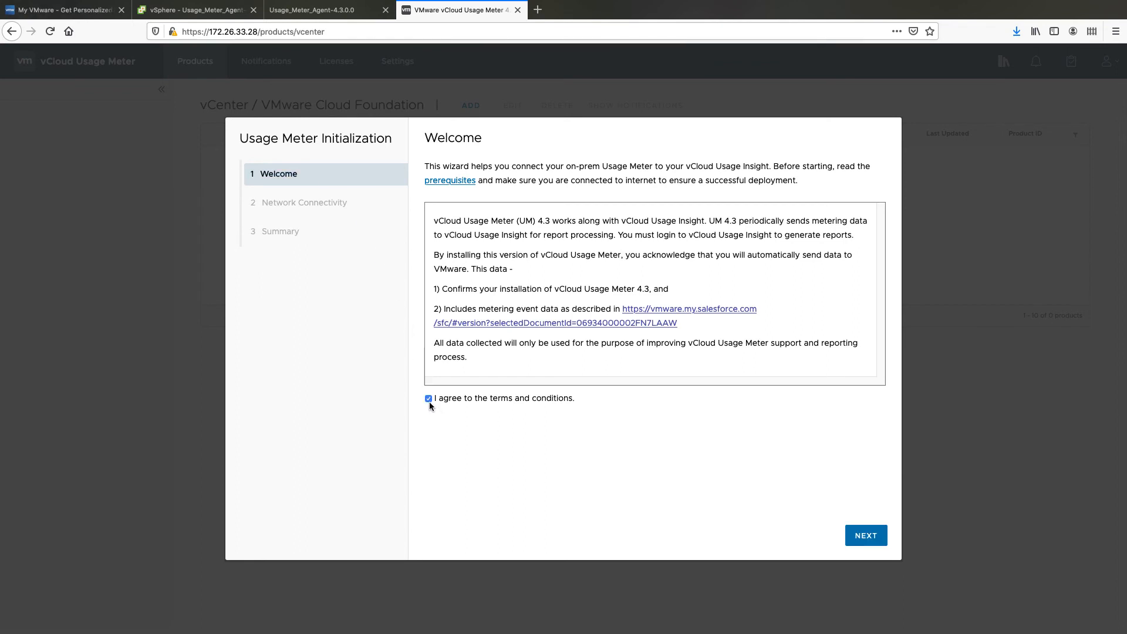
pyautogui.click(866, 534)
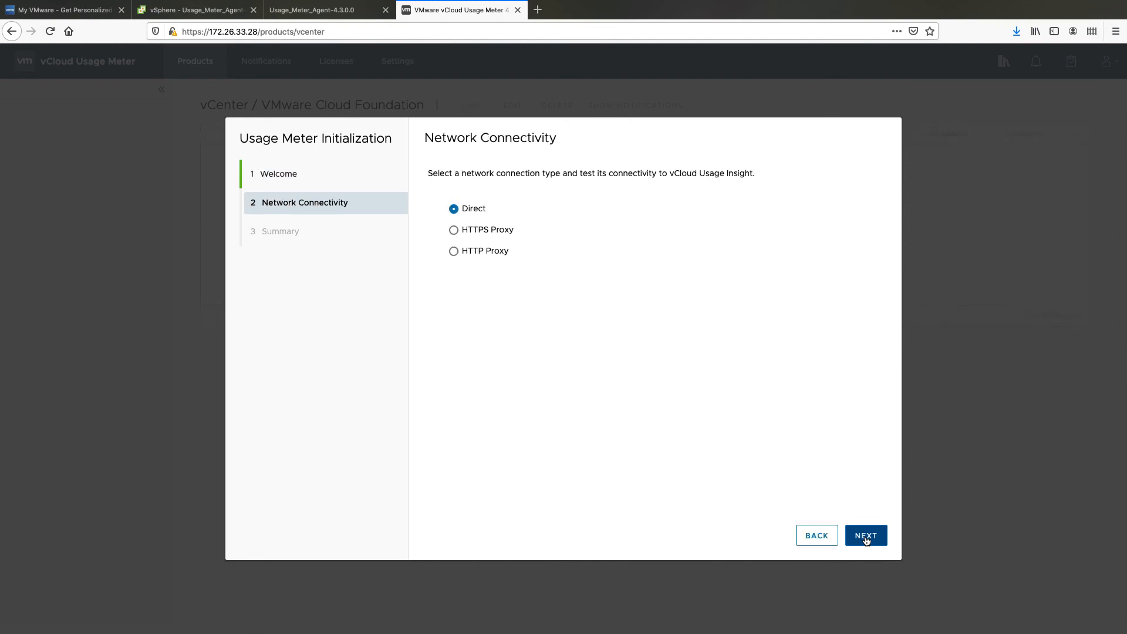
pyautogui.click(496, 228)
pyautogui.click(496, 253)
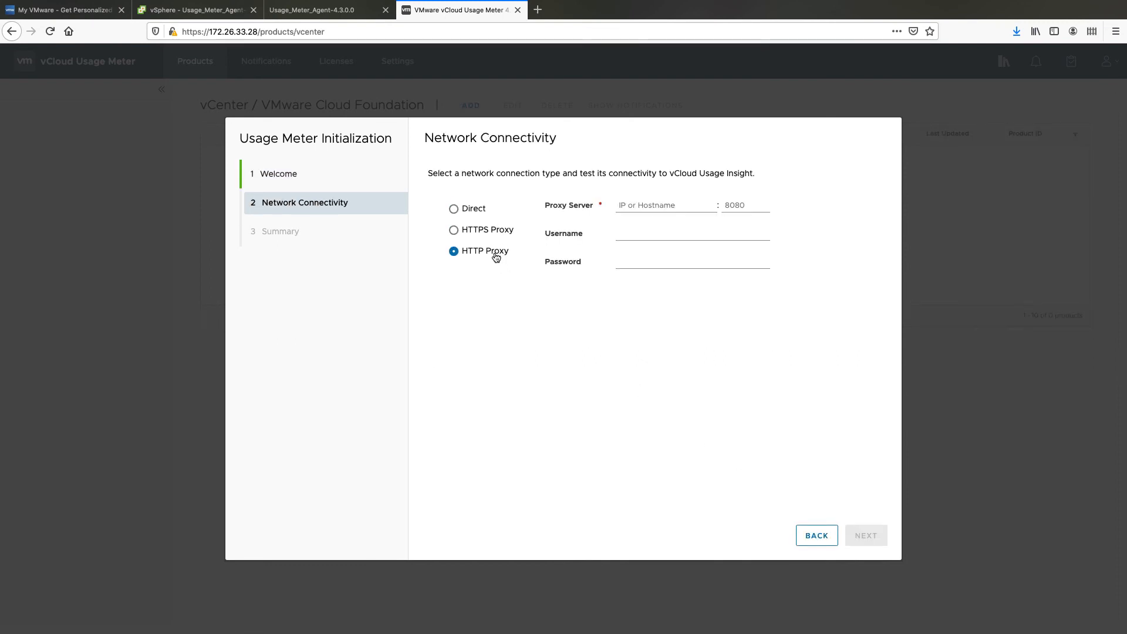
pyautogui.click(455, 211)
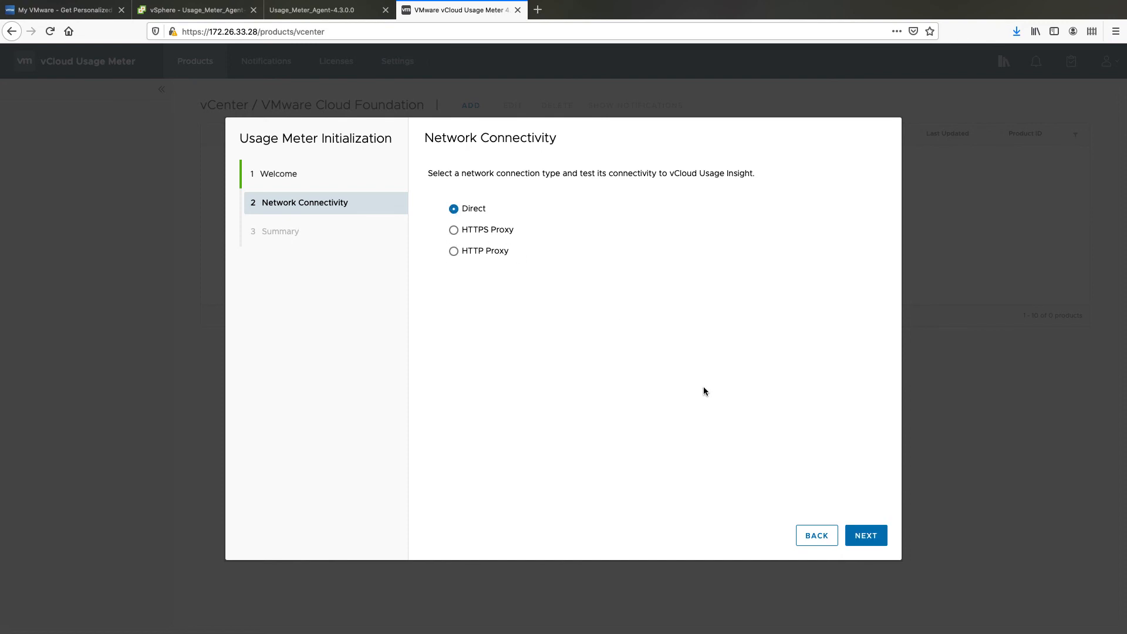
pyautogui.click(863, 540)
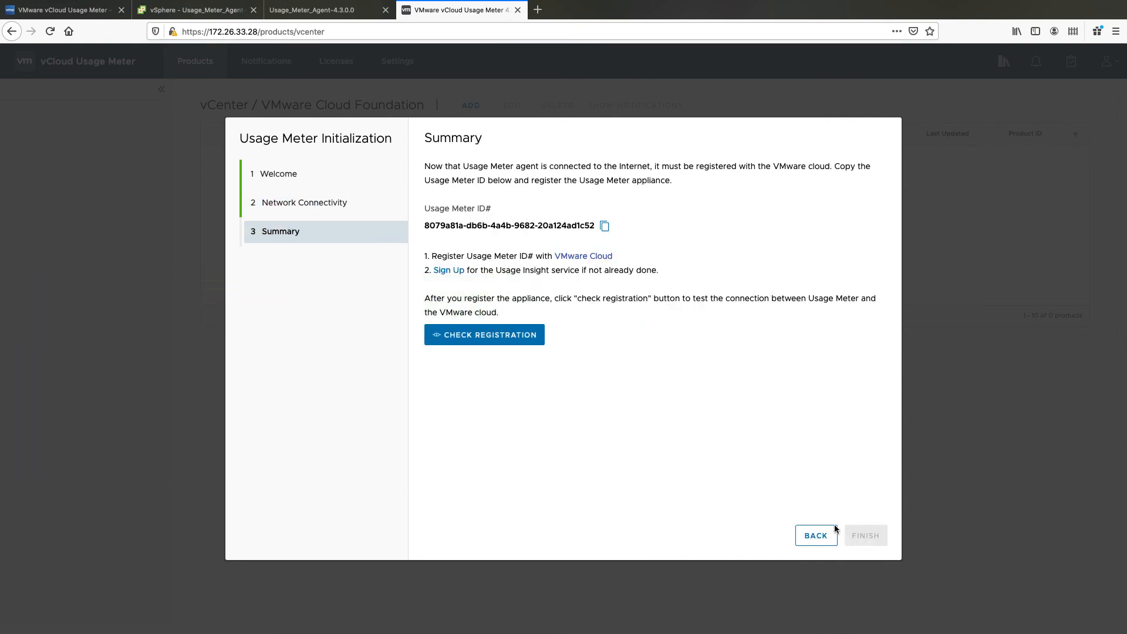
# Copy the Usage Meter ID, switch to the VMware Cloud Provider Commerce Portal, and open the Usage Meter instances of the VSPP3-18000-C Rental Commercial contract.
pyautogui.click(605, 229)
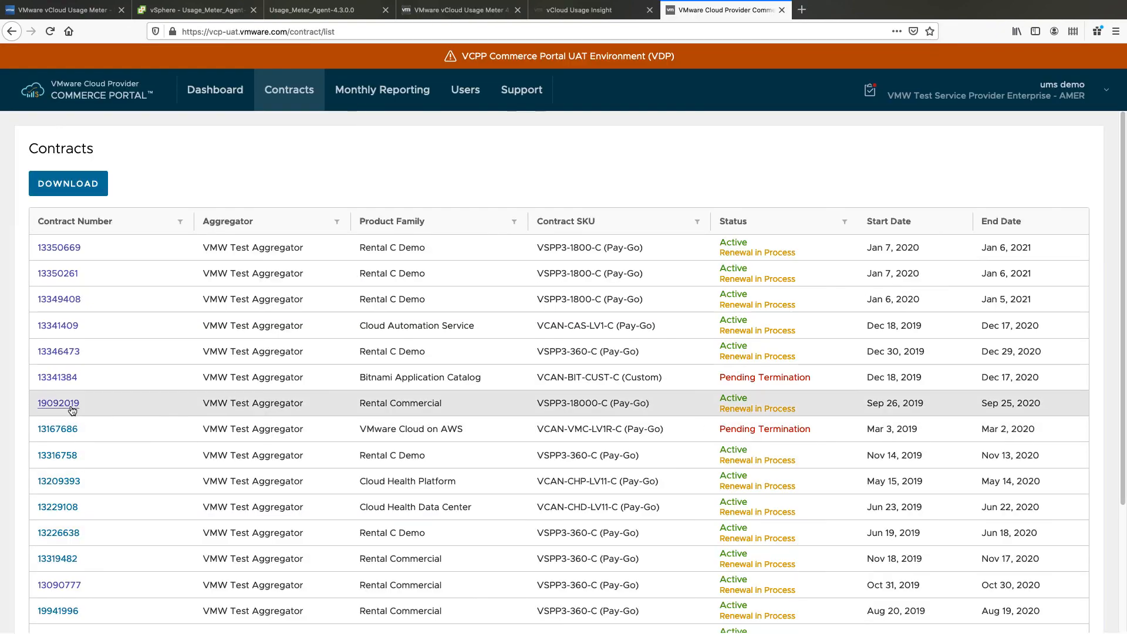
pyautogui.click(70, 405)
pyautogui.click(226, 178)
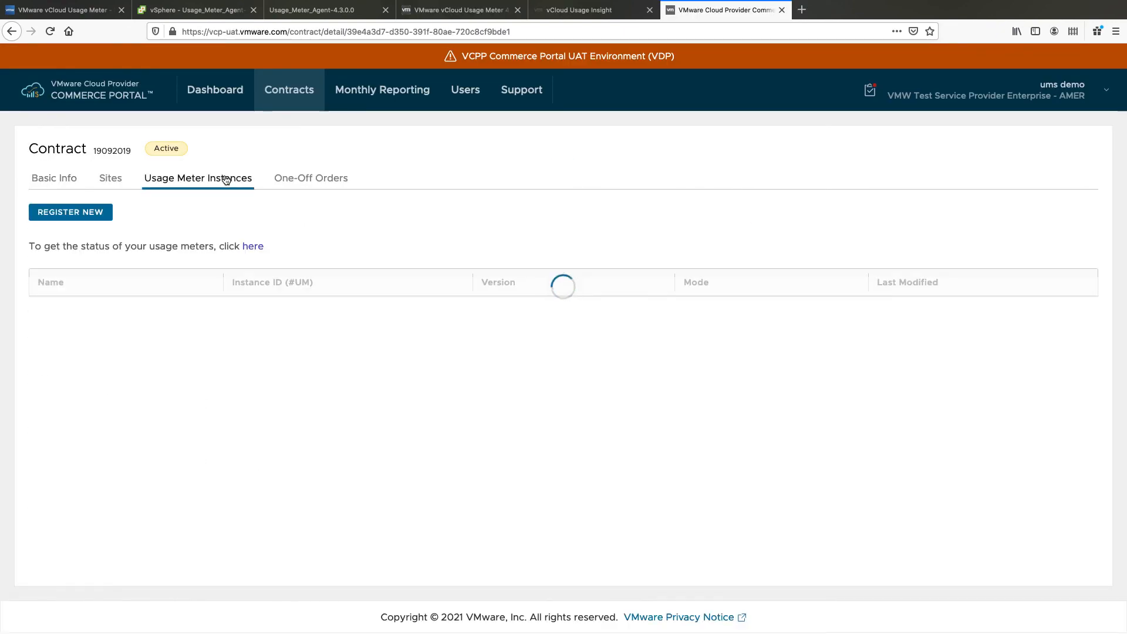
# Register a new Usage Meter instance named usagemeter4.3 with the copied ID, version v4.x, Test mode and site USA East.
pyautogui.click(94, 216)
pyautogui.write('usagemeter4.3')
pyautogui.click(461, 311)
pyautogui.press('super+v')
pyautogui.click(470, 345)
pyautogui.click(470, 380)
pyautogui.click(487, 378)
pyautogui.click(505, 408)
pyautogui.click(535, 411)
pyautogui.click(816, 457)
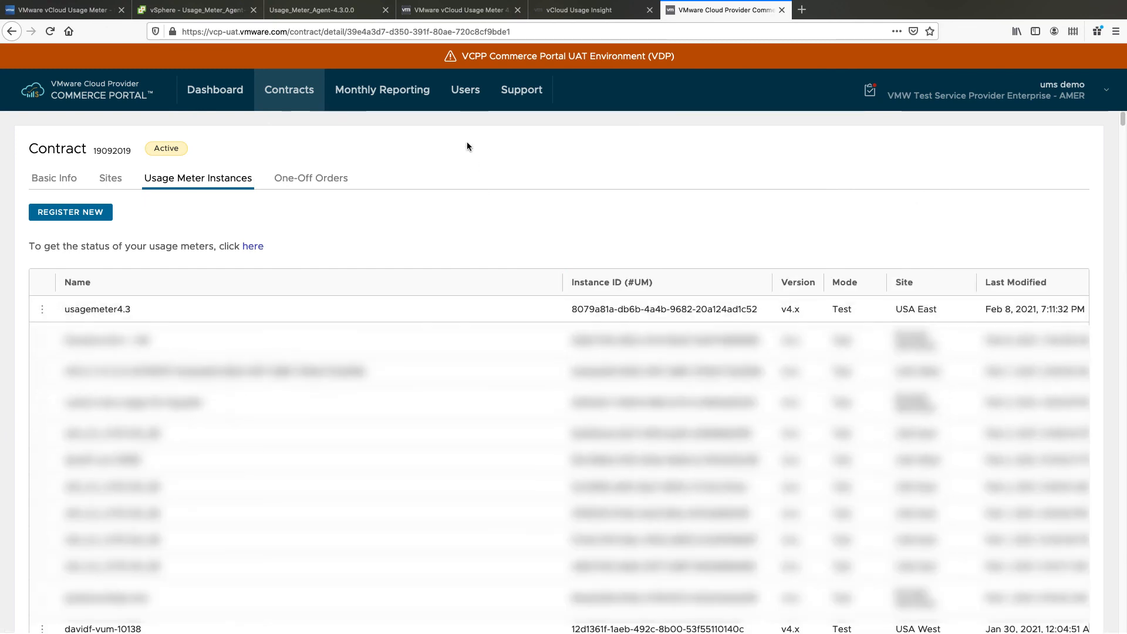
# Return to vCloud Usage Meter, check the appliance's registration with the VMware cloud, and finish the initialization.
pyautogui.click(461, 9)
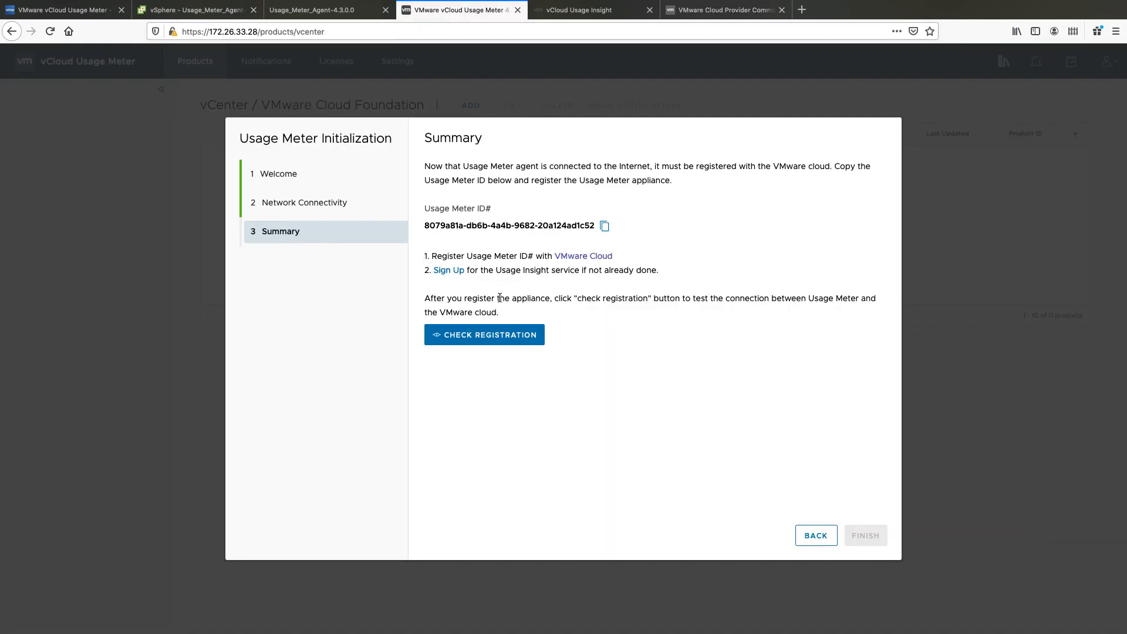
pyautogui.click(503, 337)
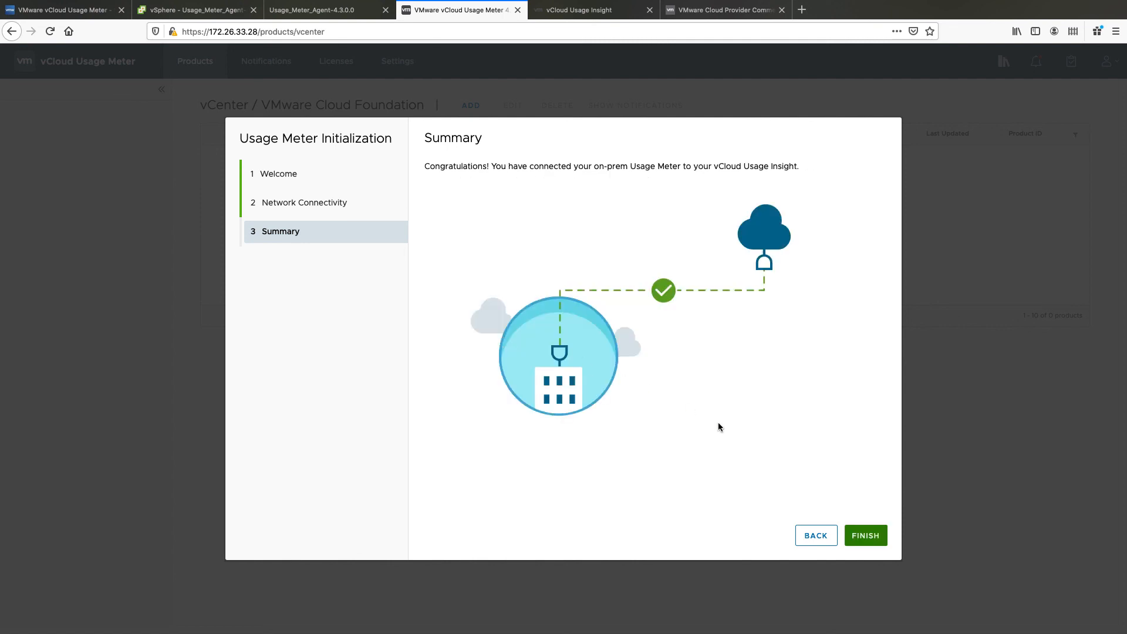
pyautogui.click(860, 538)
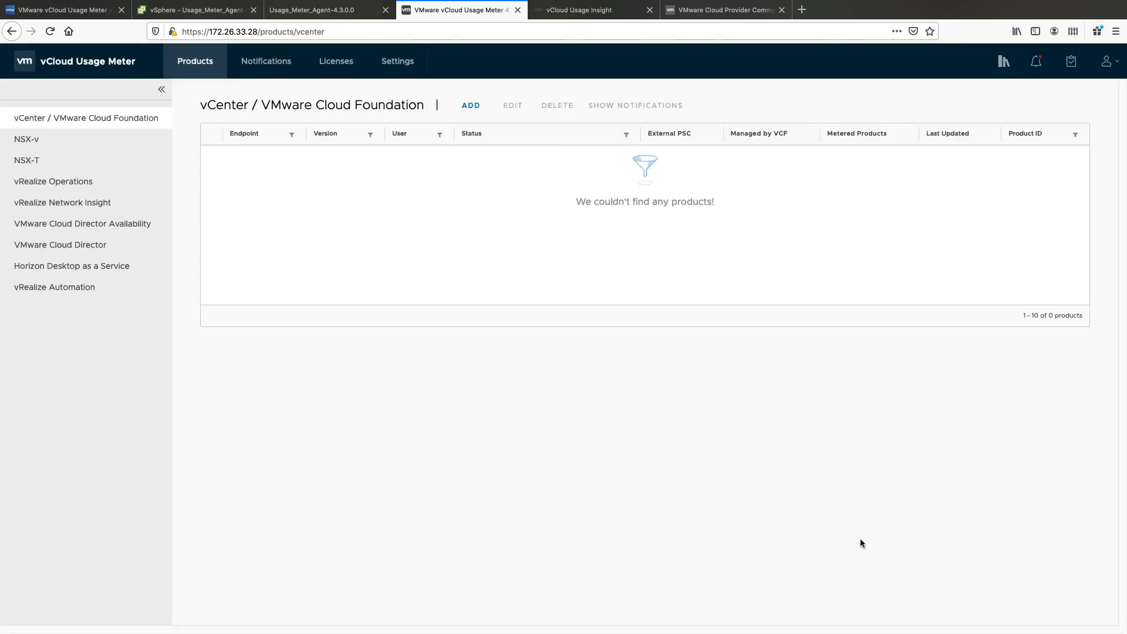